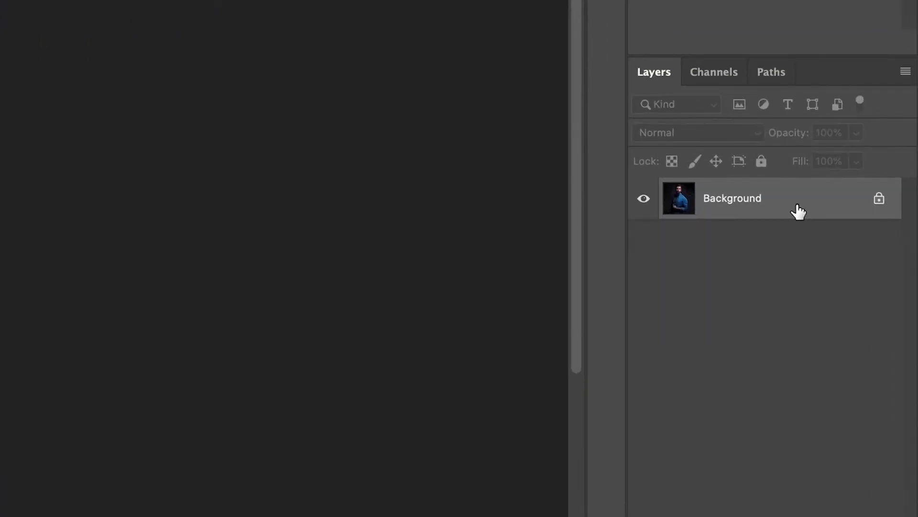
# Duplicate the photo layer twice and rename the top copy 'Clothing'
pyautogui.press('super+j')
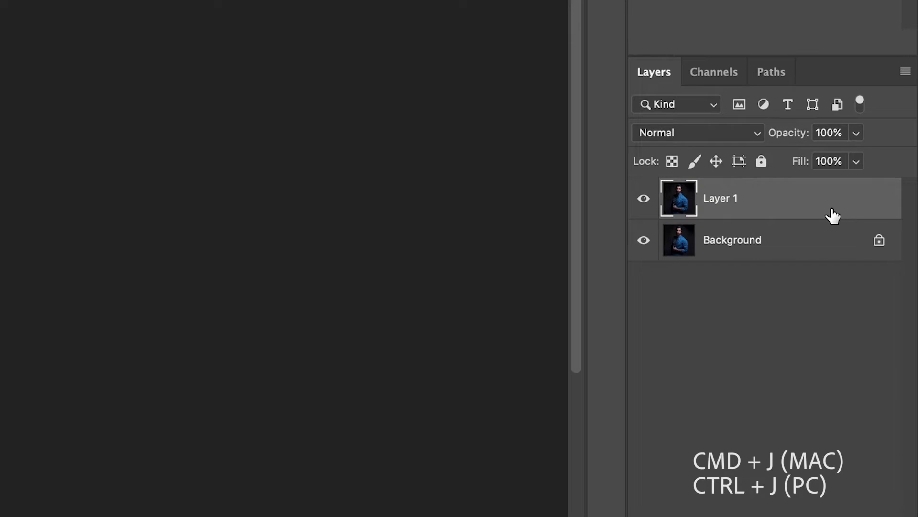
pyautogui.press('super+j')
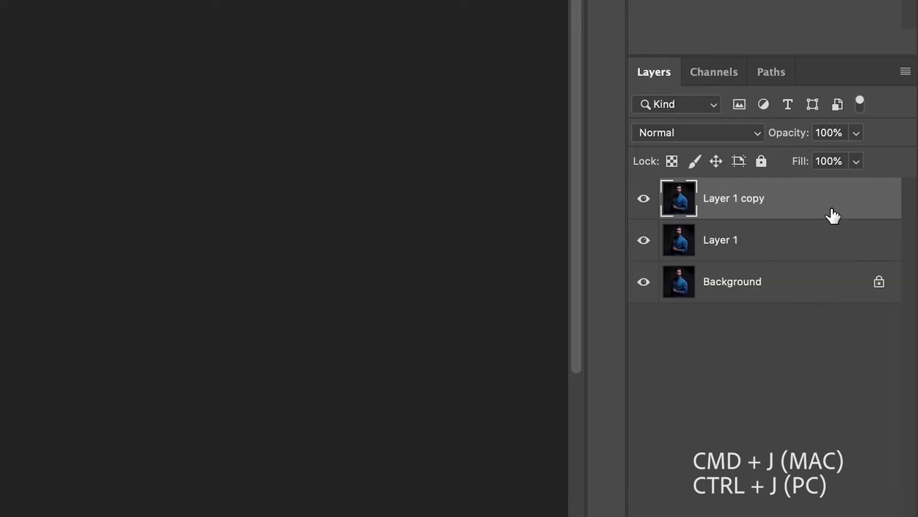
pyautogui.doubleClick(736, 198)
pyautogui.write('Clothing')
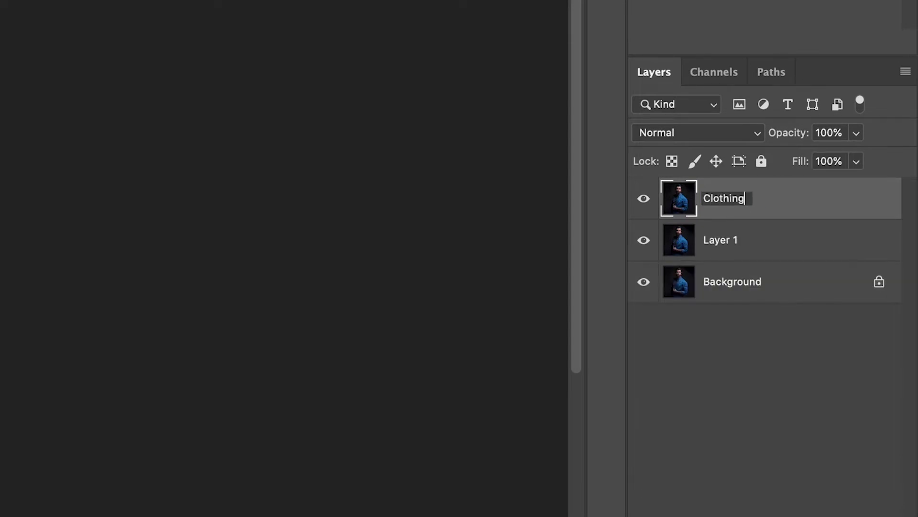
pyautogui.press('Return')
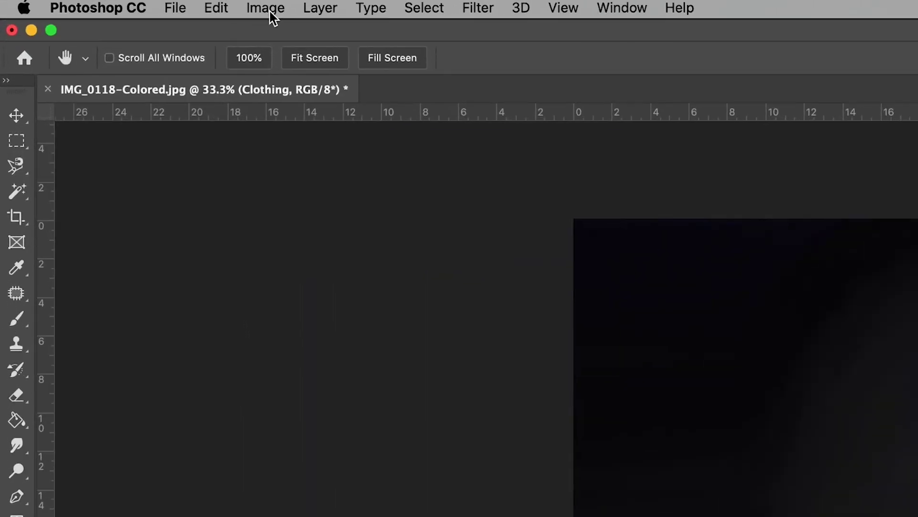
# Desaturate the Clothing layer to greyscale
pyautogui.click(270, 12)
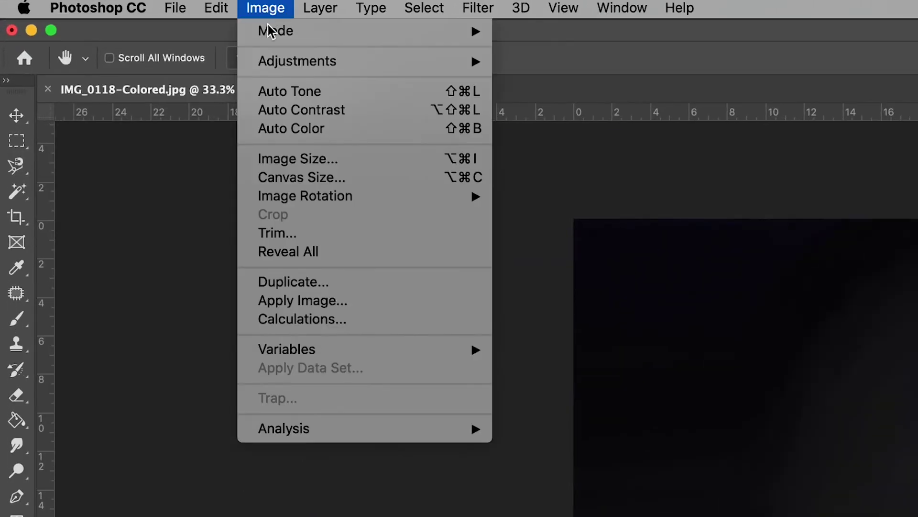
pyautogui.moveTo(386, 64)
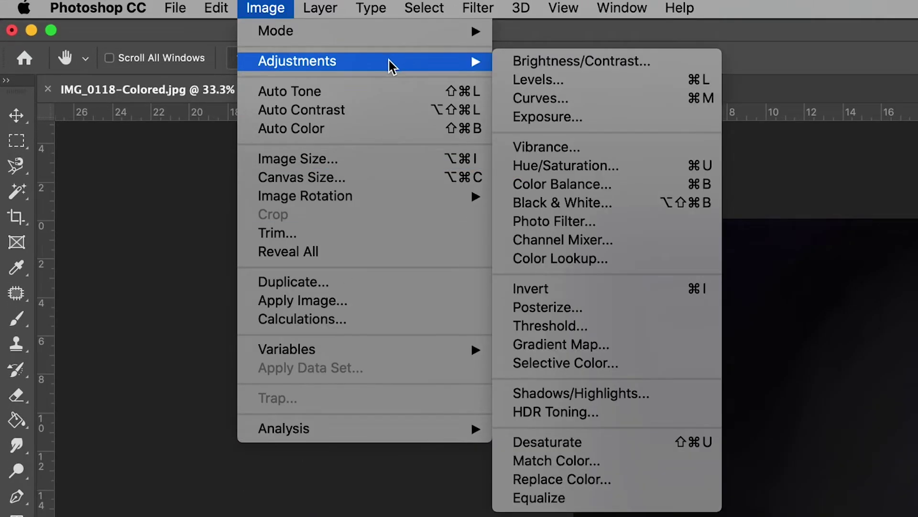
pyautogui.click(590, 441)
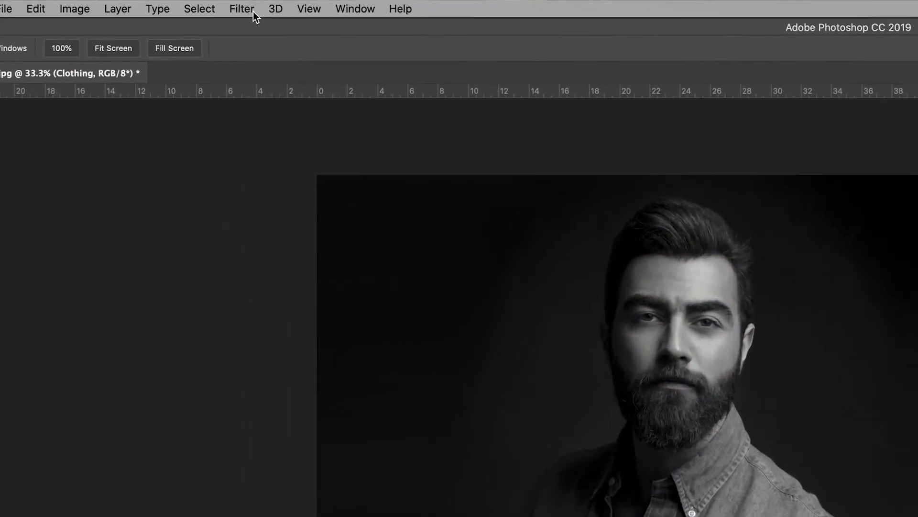
# Apply a High Pass filter with an 8-pixel radius to the Clothing layer
pyautogui.click(187, 4)
pyautogui.moveTo(299, 330)
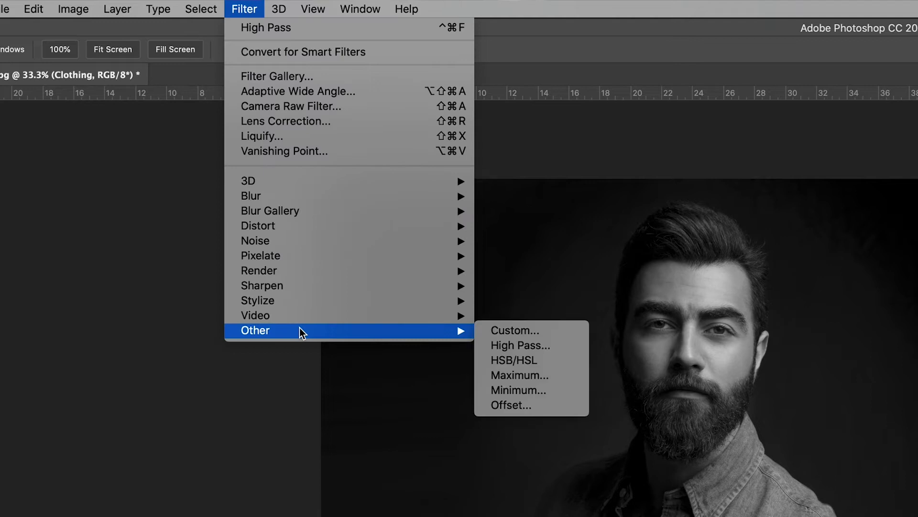
pyautogui.click(570, 344)
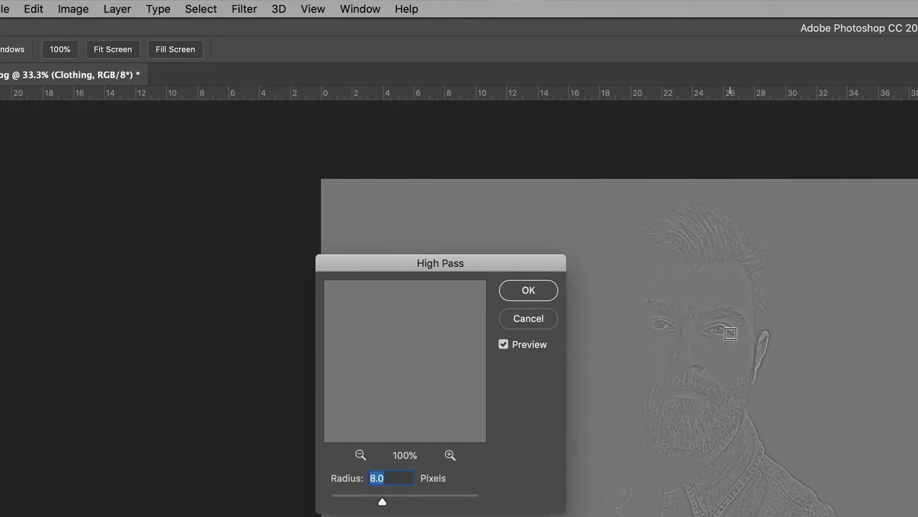
pyautogui.click(730, 333)
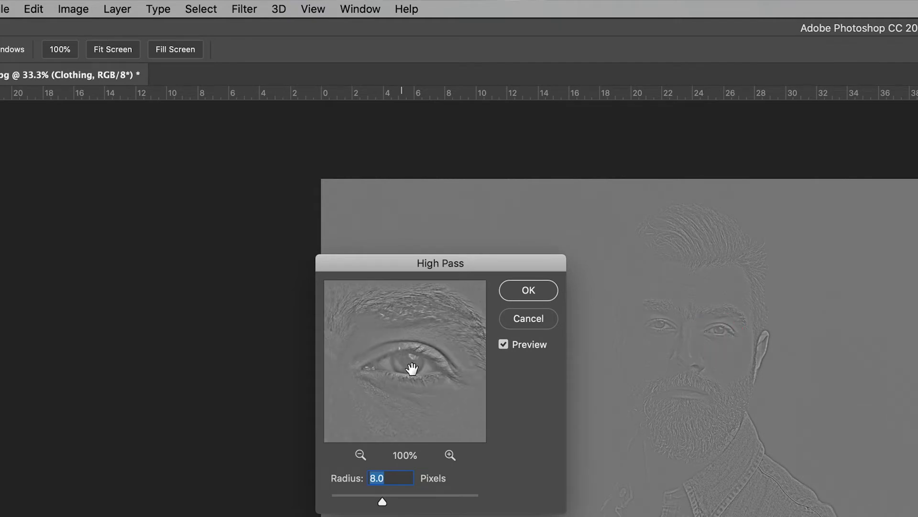
pyautogui.moveTo(382, 501); pyautogui.dragTo(463, 502)
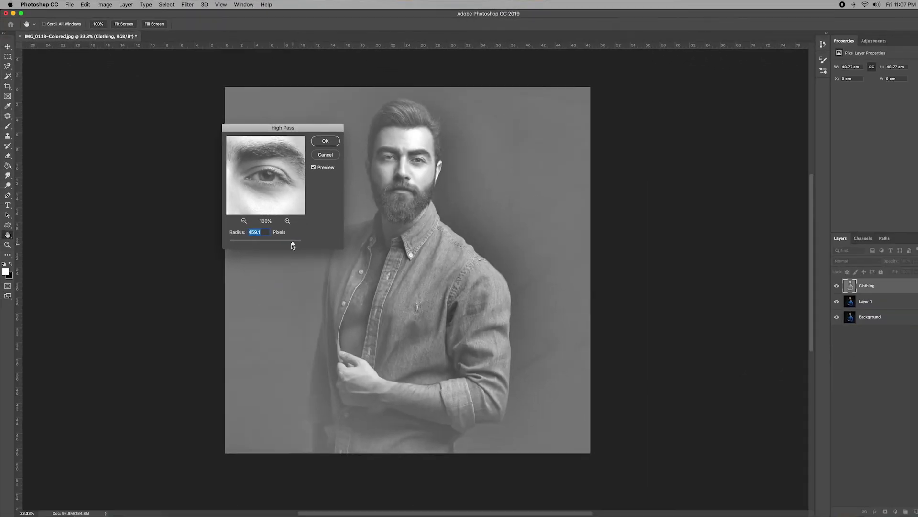
pyautogui.moveTo(382, 380); pyautogui.dragTo(333, 383)
pyautogui.moveTo(262, 246); pyautogui.dragTo(260, 246)
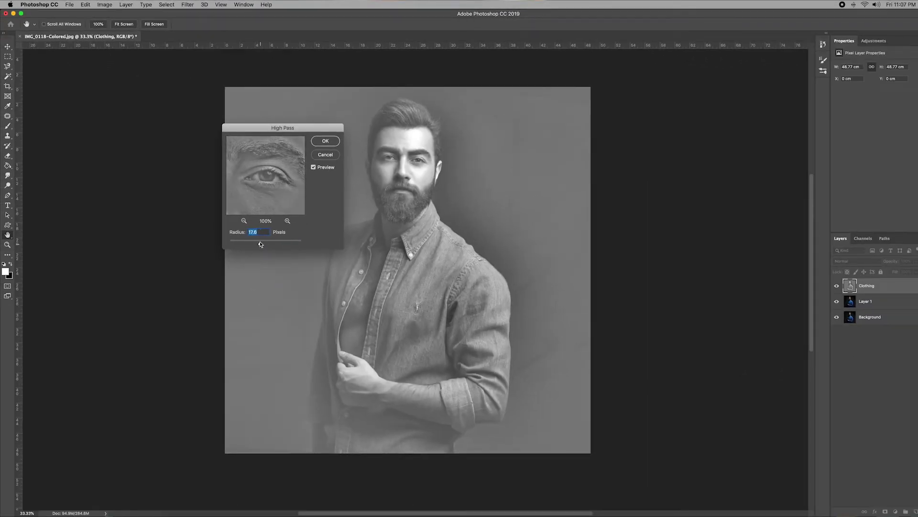
pyautogui.write('8')
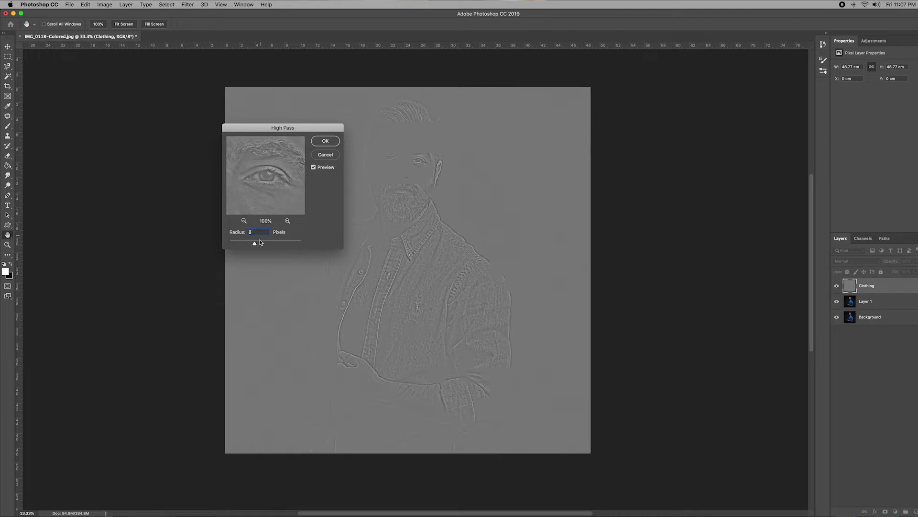
pyautogui.click(325, 142)
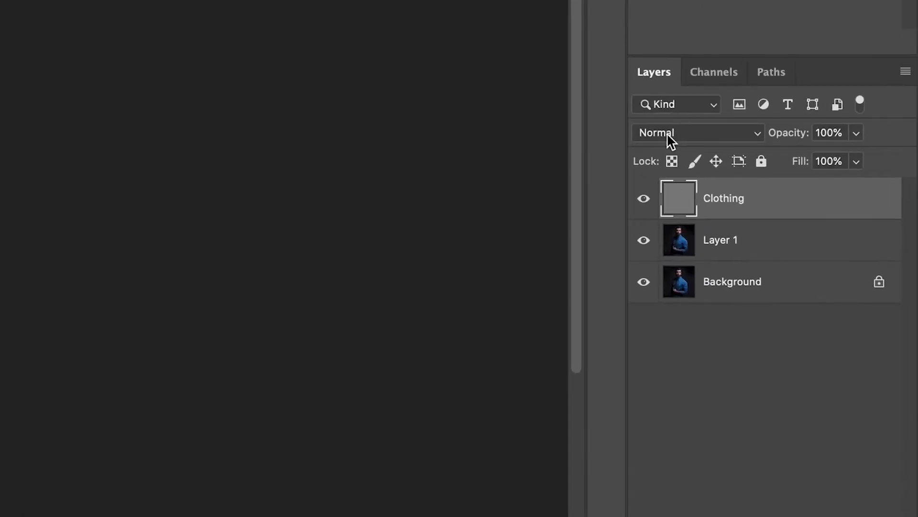
# Set the Clothing layer to Overlay blending and toggle it off and on to compare the sharpening
pyautogui.click(845, 260)
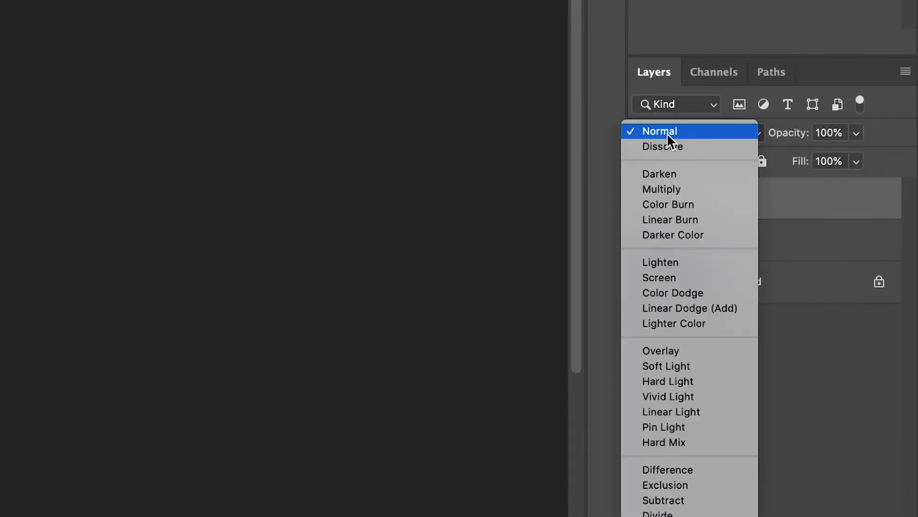
pyautogui.click(677, 350)
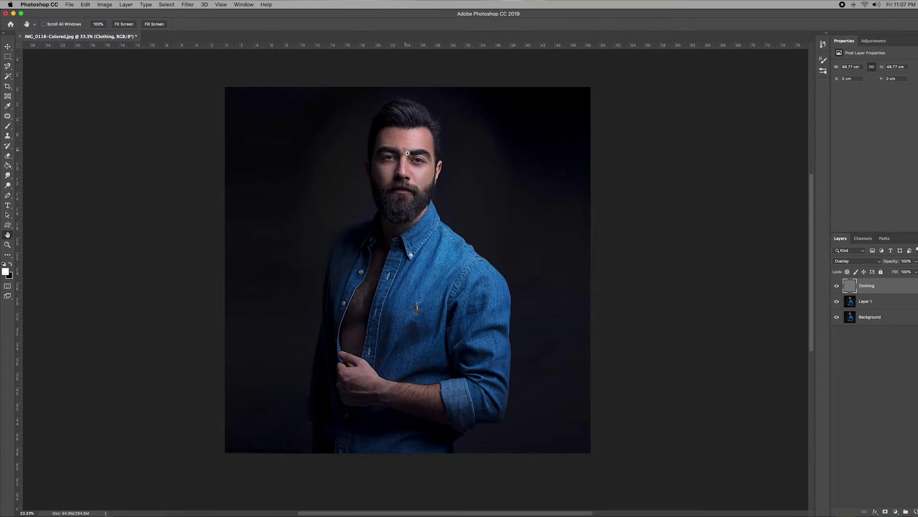
pyautogui.scroll(3, 405, 151)
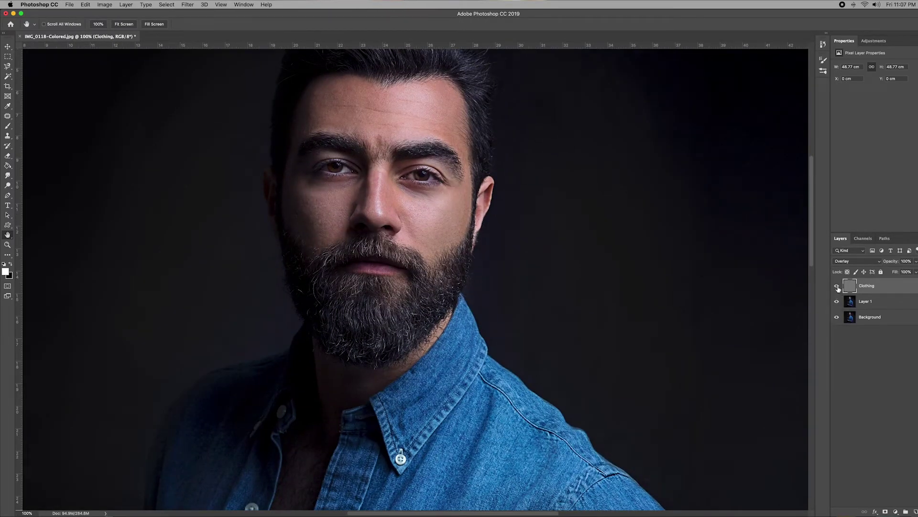
pyautogui.click(837, 287)
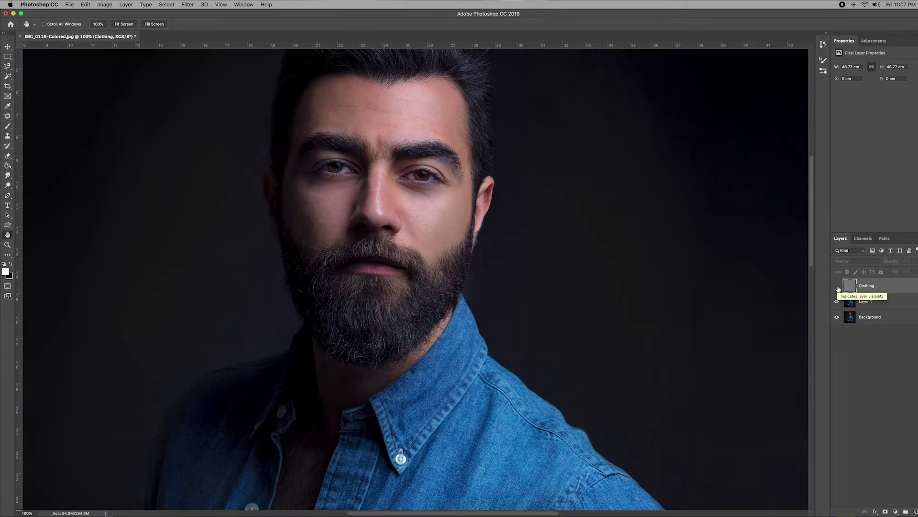
pyautogui.click(838, 287)
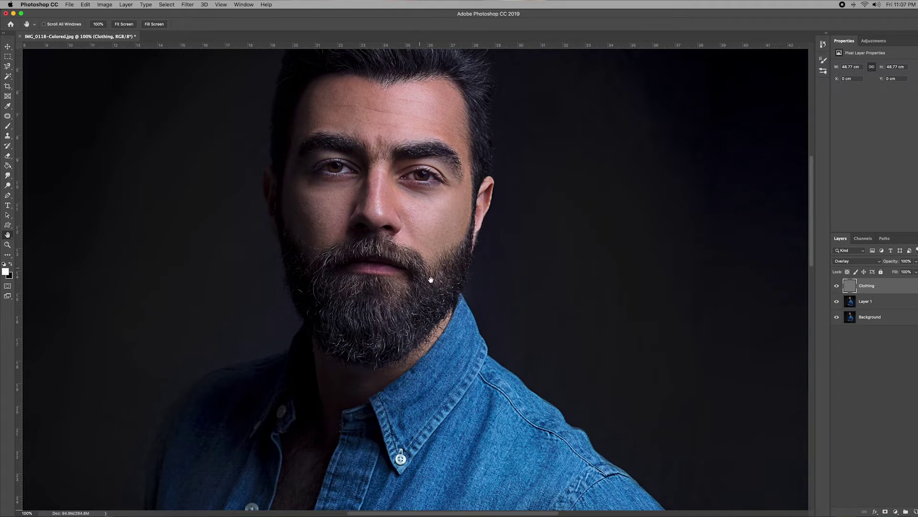
# Make two copies of the Clothing layer and rename the lower copy 'Hair'
pyautogui.press('super+0')
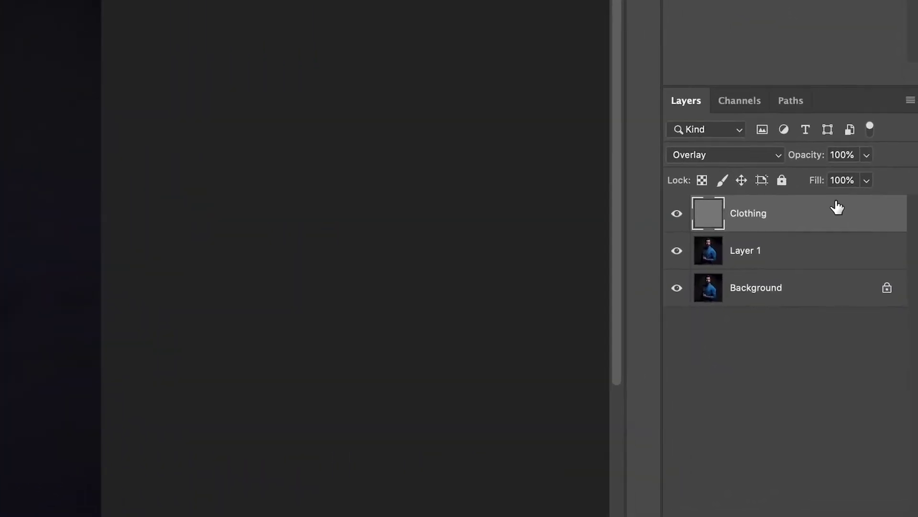
pyautogui.press('super+j')
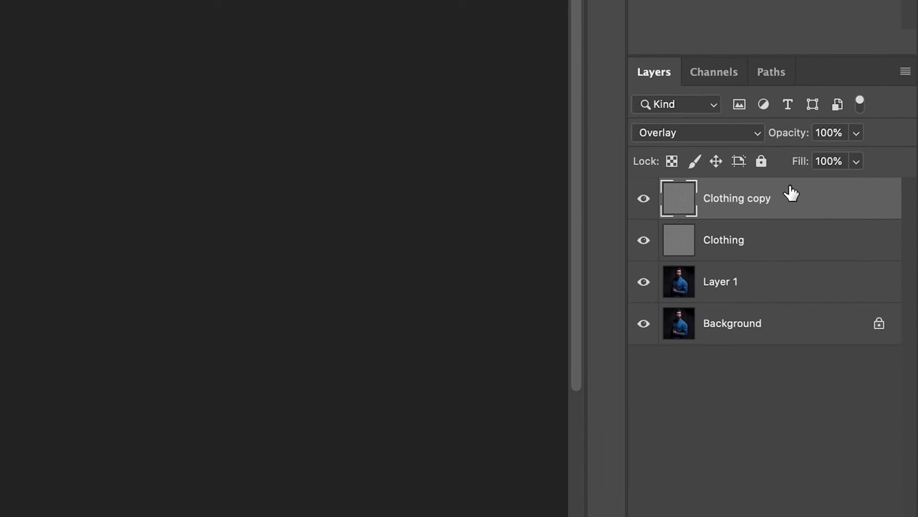
pyautogui.press('super+j')
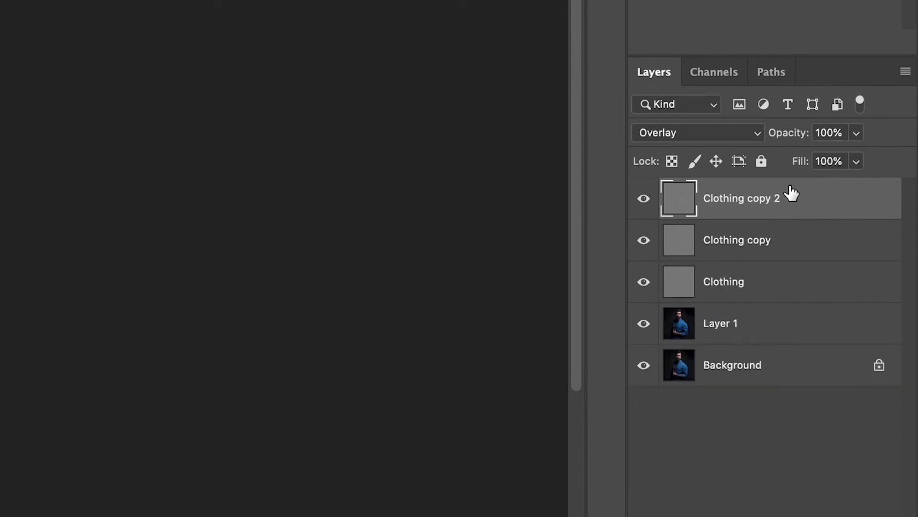
pyautogui.doubleClick(725, 244)
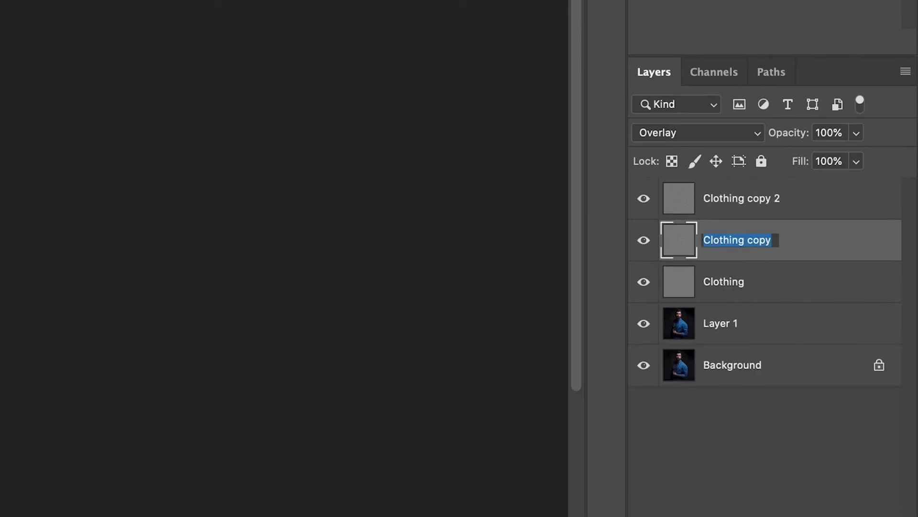
pyautogui.write('Hair')
pyautogui.press('Return')
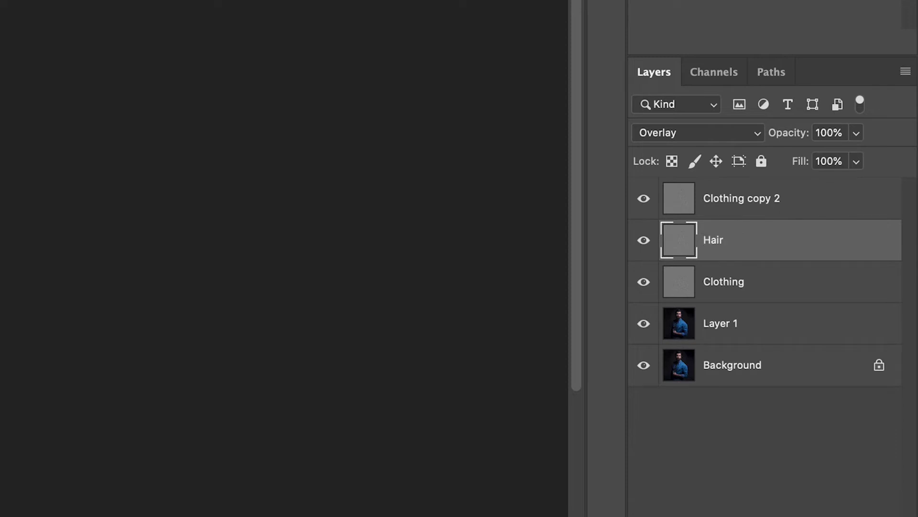
# Rename the top copy 'Eyes', correcting the initial 'Eyues' typo
pyautogui.doubleClick(728, 199)
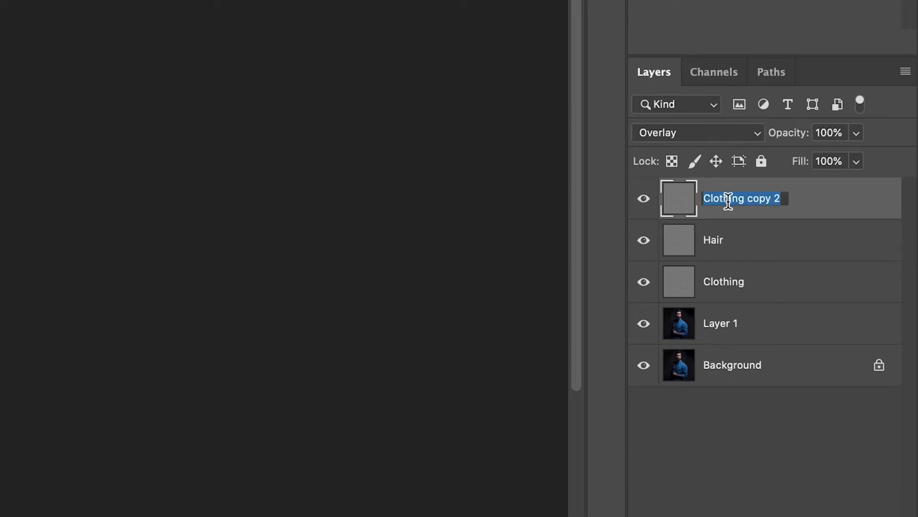
pyautogui.write('Eyues')
pyautogui.press('Return')
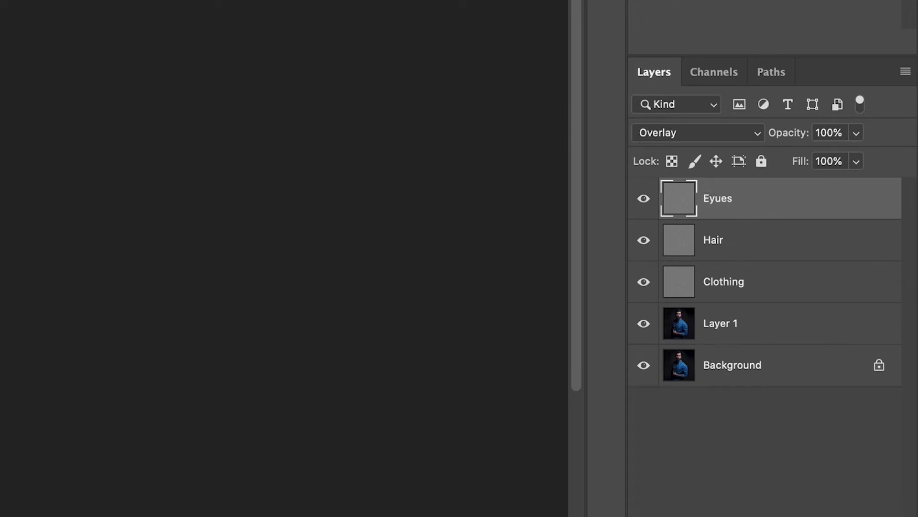
pyautogui.doubleClick(729, 200)
pyautogui.write('Eyes')
pyautogui.press('Return')
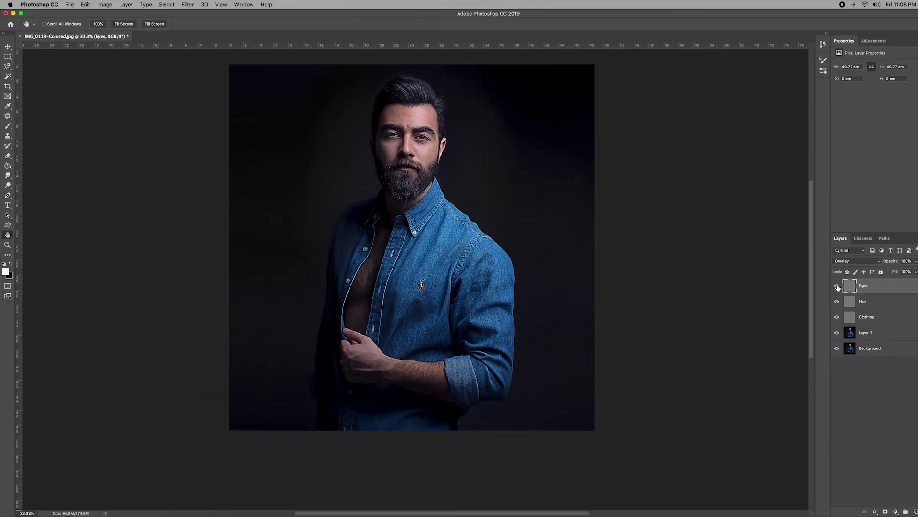
# Hide the Eyes and Hair layers and select the Clothing layer
pyautogui.click(837, 286)
pyautogui.click(837, 301)
pyautogui.click(887, 317)
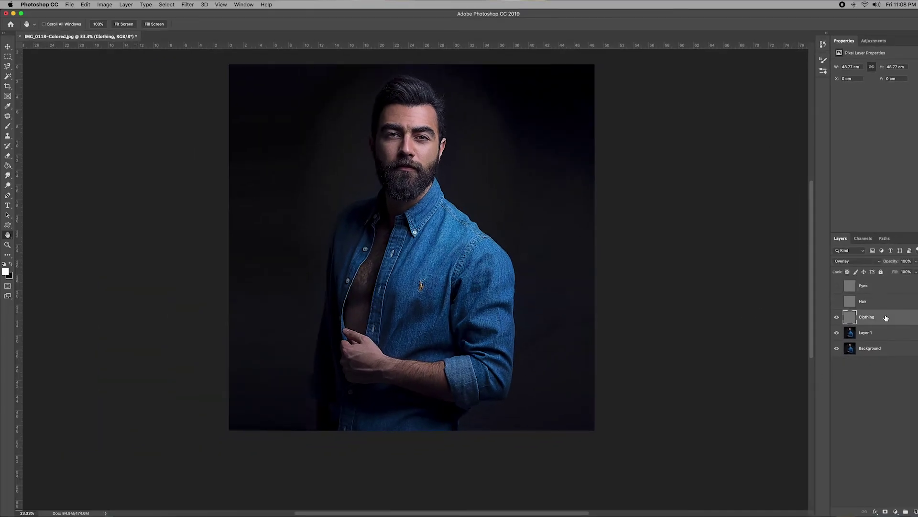
# Zoom to 50%, toggle the Clothing layer off and on to compare, then return to 33.3%
pyautogui.press('super+plus')
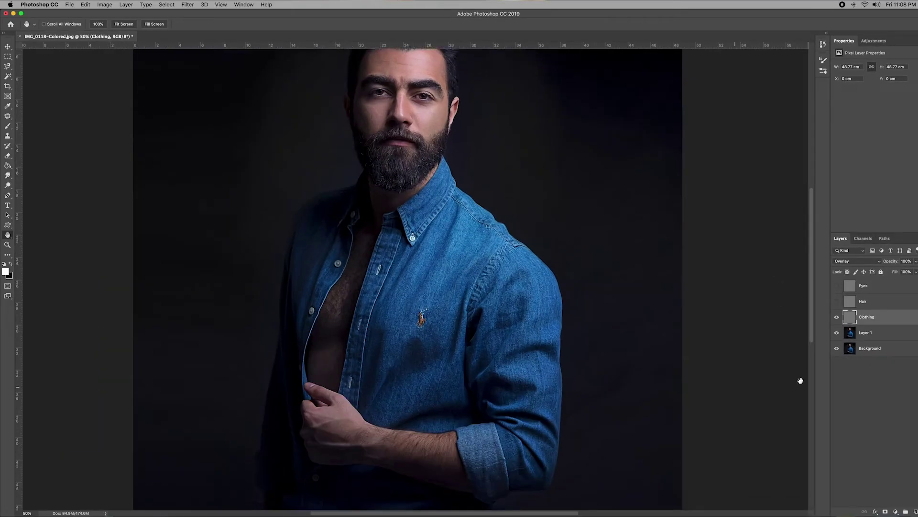
pyautogui.click(837, 317)
pyautogui.click(837, 317)
pyautogui.press('super+minus')
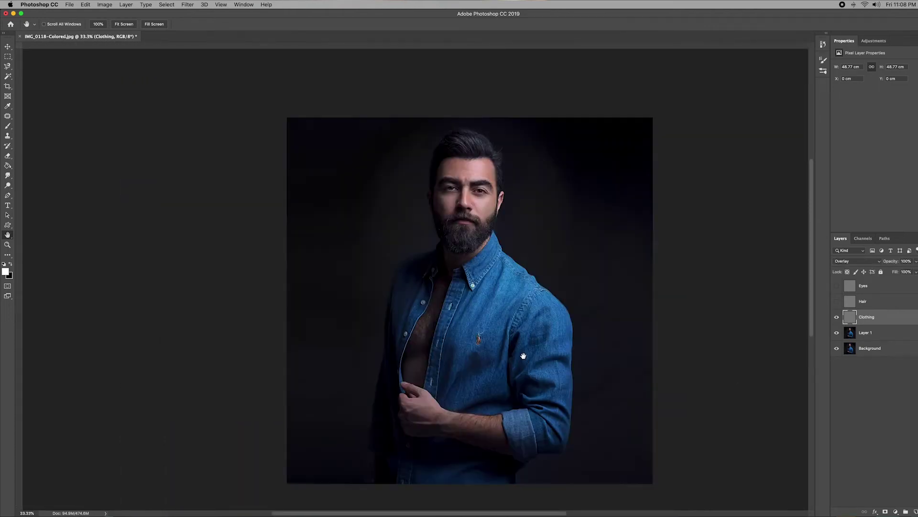
pyautogui.press('super+r')
pyautogui.moveTo(524, 361); pyautogui.dragTo(496, 313)
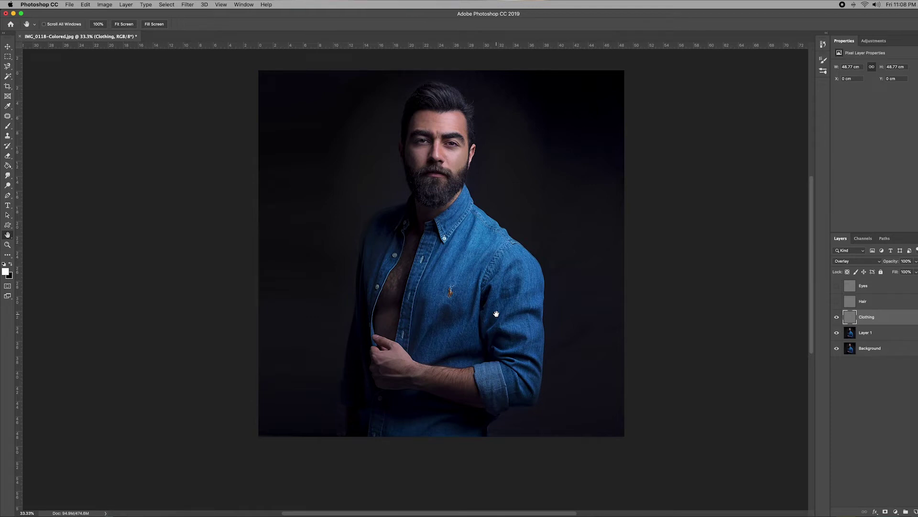
# Add a layer mask to Clothing, invert it to all black, and show rulers
pyautogui.click(886, 512)
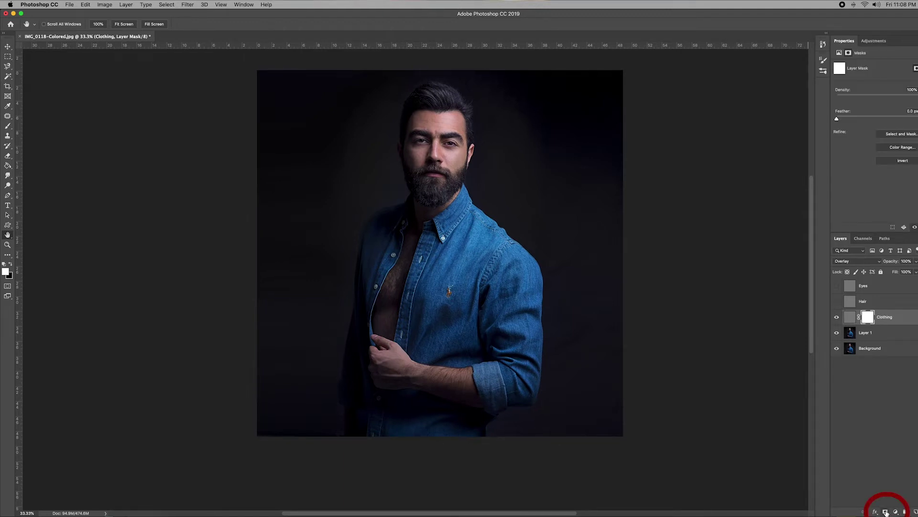
pyautogui.click(868, 319)
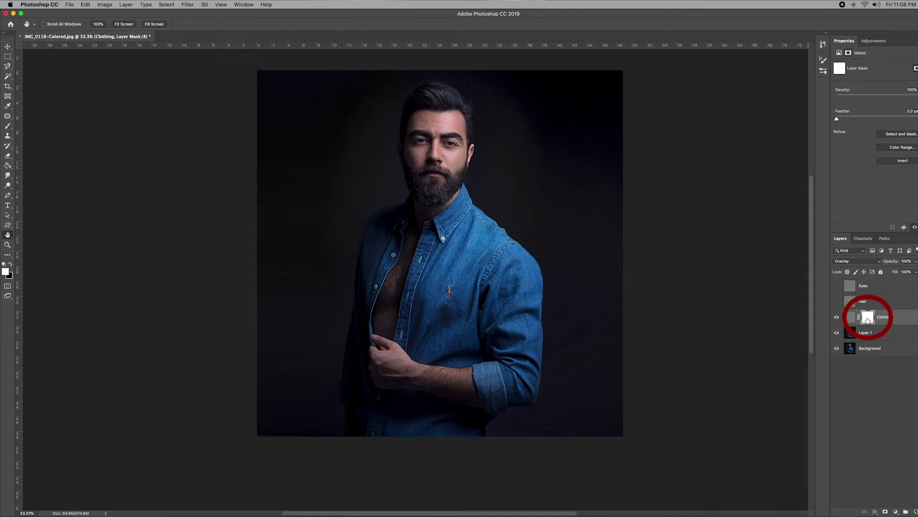
pyautogui.press('super+i')
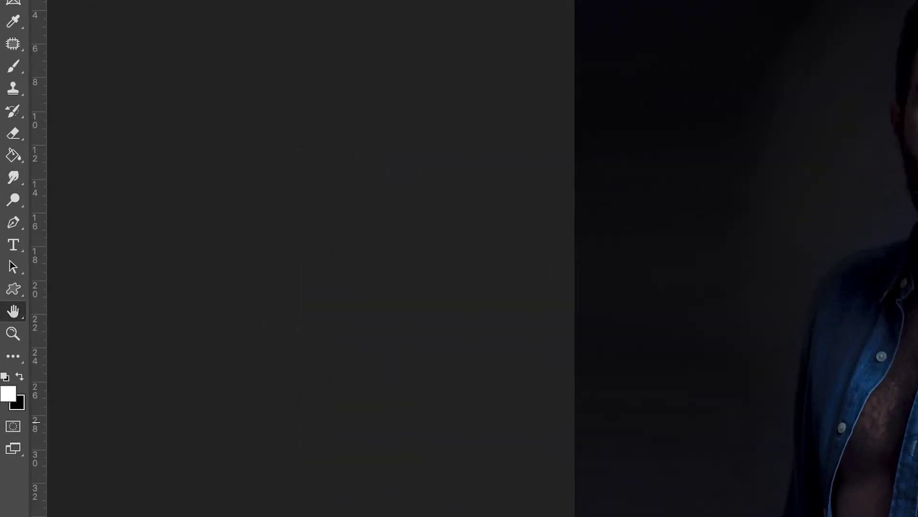
pyautogui.hscroll(3, 340, 284)
pyautogui.hotkey('ctrl', 'r')
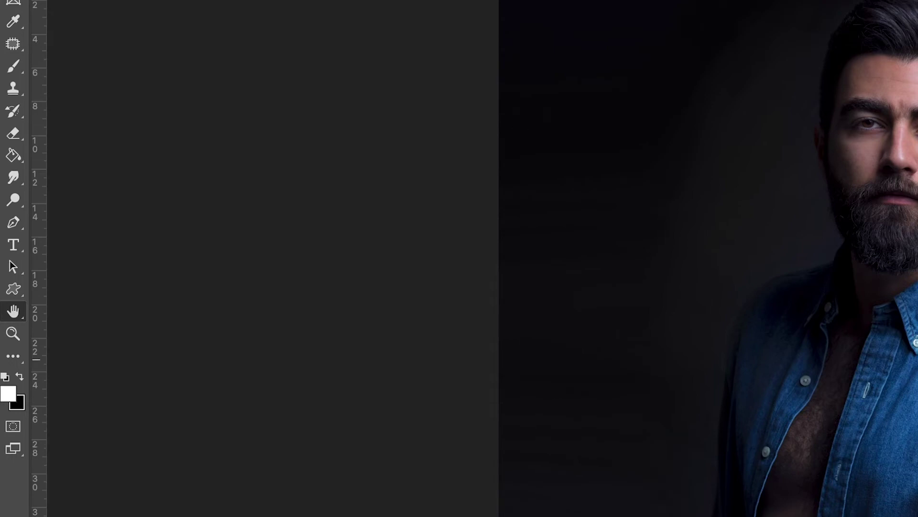
# Select the Brush tool and set its hardness to 0% for soft edges
pyautogui.press('b')
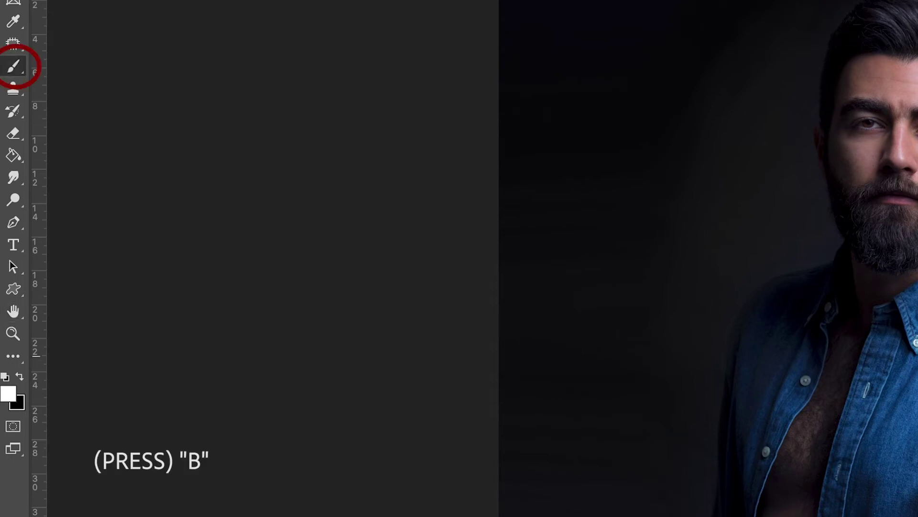
pyautogui.click(55, 25)
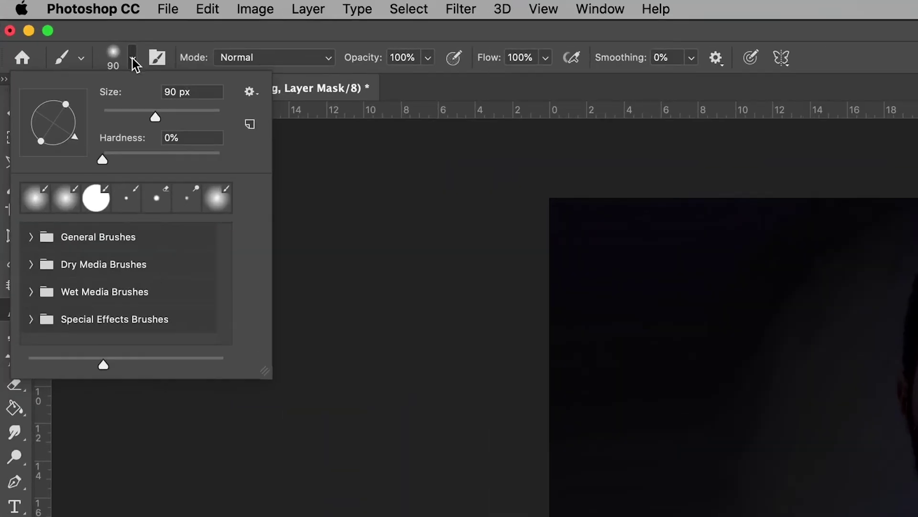
pyautogui.moveTo(44, 64); pyautogui.dragTo(72, 64)
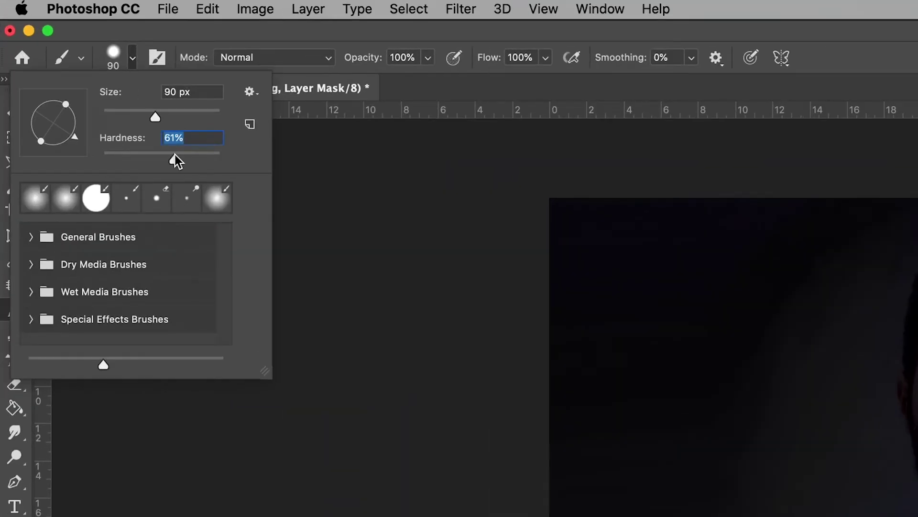
pyautogui.moveTo(175, 154); pyautogui.dragTo(2, 157)
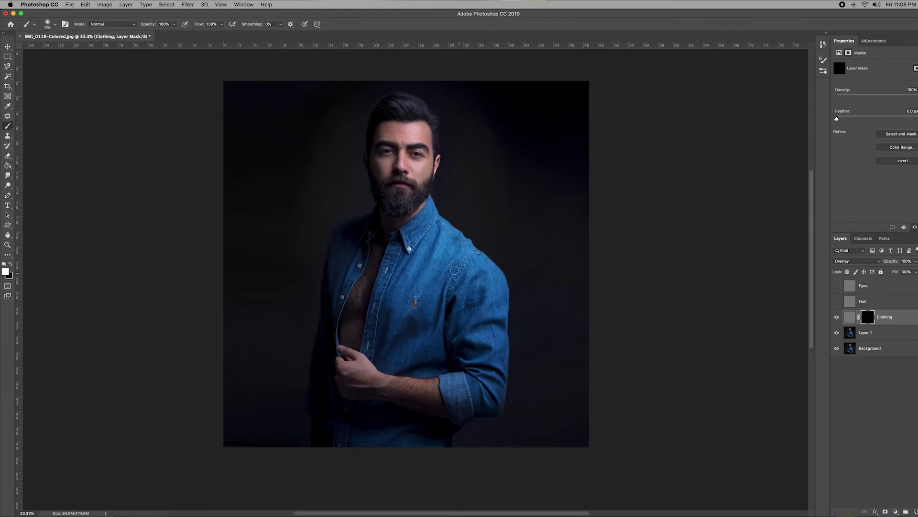
# With a 700 px brush, paint white over the shirt torso and left shoulder on the Clothing mask
pyautogui.press(']')
pyautogui.press(']')
pyautogui.press(']')
pyautogui.press(']')
pyautogui.press(']')
pyautogui.press(']')
pyautogui.press('[')
pyautogui.press('[')
pyautogui.press('[')
pyautogui.press('[')
pyautogui.scroll(1, 443, 259)
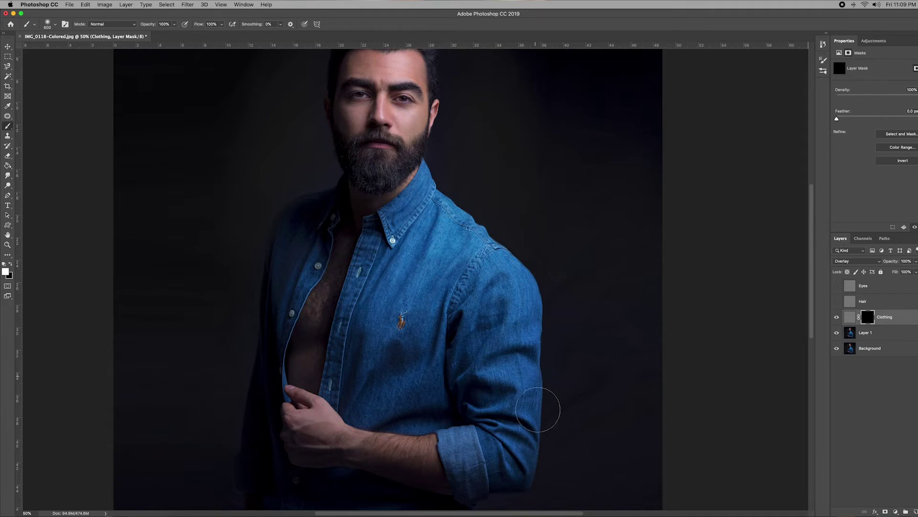
pyautogui.moveTo(354, 372)
pyautogui.mouseDown()
pyautogui.moveTo(369, 396)
pyautogui.moveTo(440, 385)
pyautogui.mouseUp()
pyautogui.moveTo(295, 247); pyautogui.dragTo(287, 266)
pyautogui.press('h')
pyautogui.scroll(1, 476, 271)
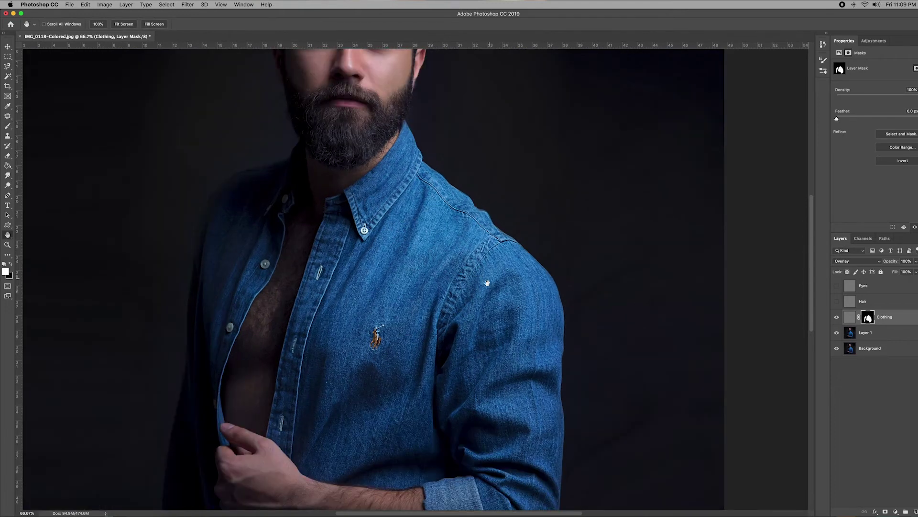
# Toggle the Clothing layer off and on to compare, then select the Hair layer and show it
pyautogui.click(837, 317)
pyautogui.click(838, 318)
pyautogui.scroll(-1, 352, 342)
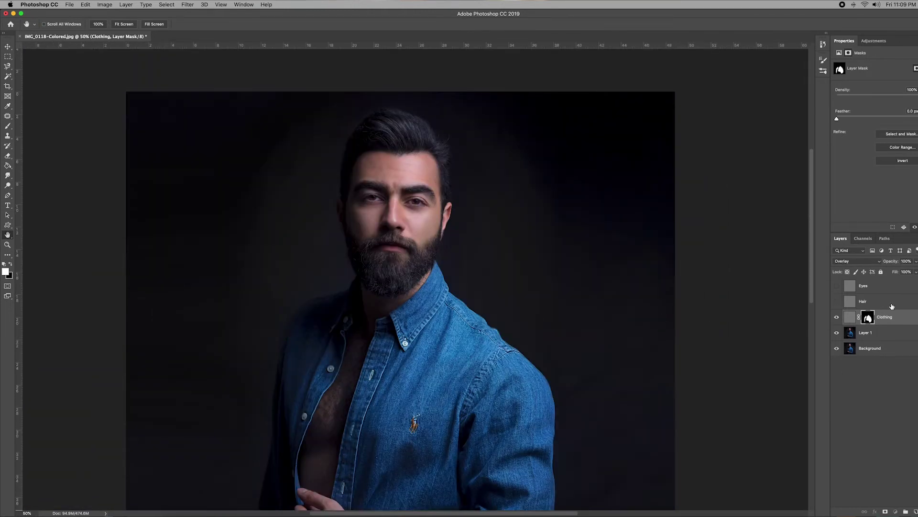
pyautogui.click(892, 305)
pyautogui.click(837, 302)
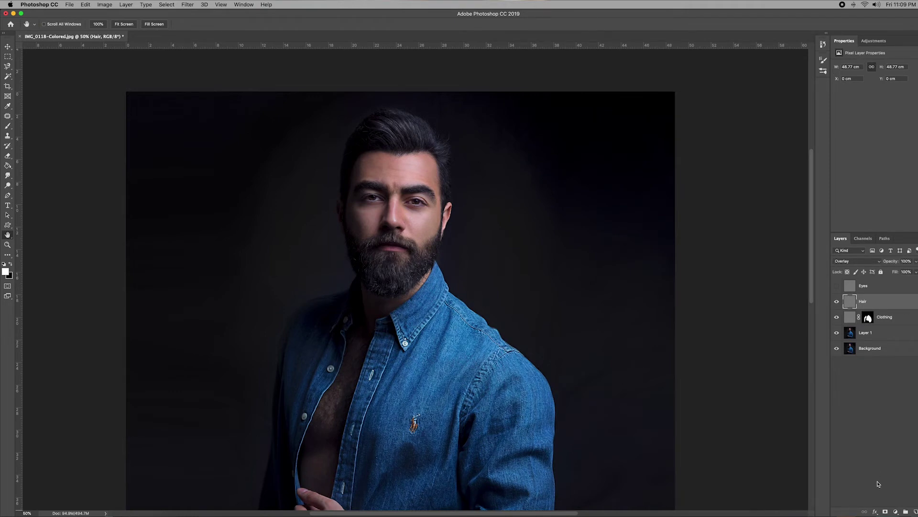
# Add an inverted all-black mask to the Hair layer and set a 250 px brush, checking its hardness
pyautogui.click(886, 512)
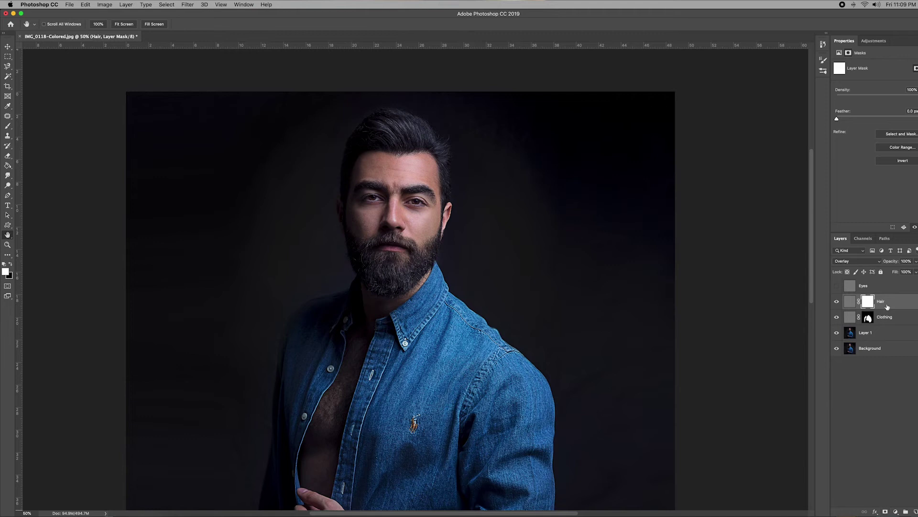
pyautogui.press('super+i')
pyautogui.press('b')
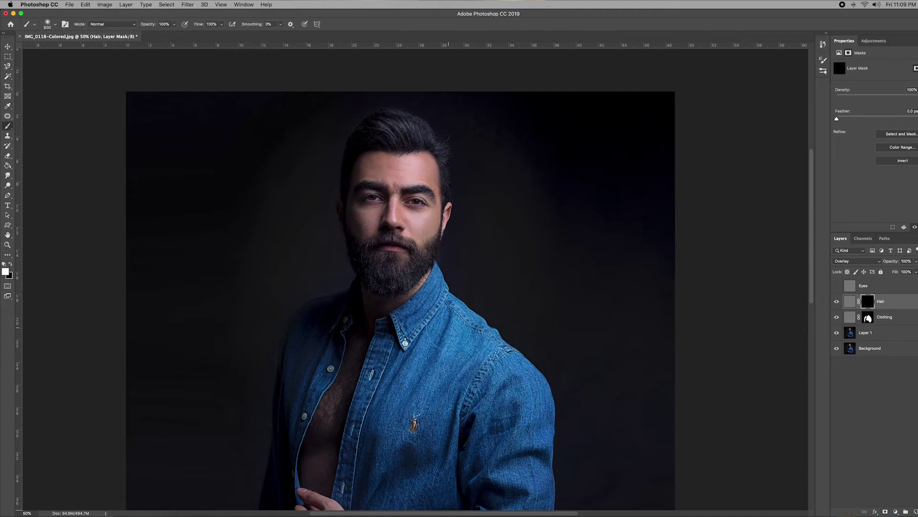
pyautogui.press('[')
pyautogui.press('[')
pyautogui.press('[')
pyautogui.press('[')
pyautogui.press('[')
pyautogui.press('[')
pyautogui.press('[')
pyautogui.click(51, 27)
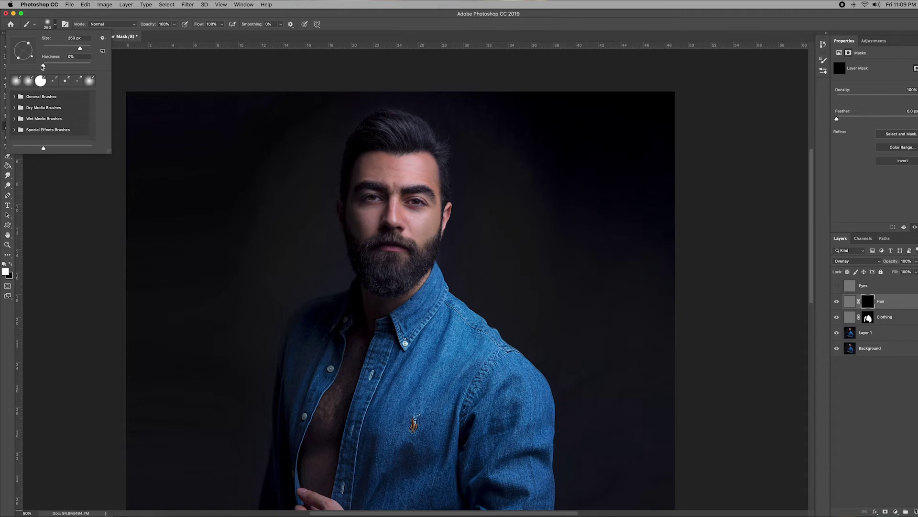
# Paint white over the top of the hair with a 300 px brush, then the beard at 100 px
pyautogui.click(727, 146)
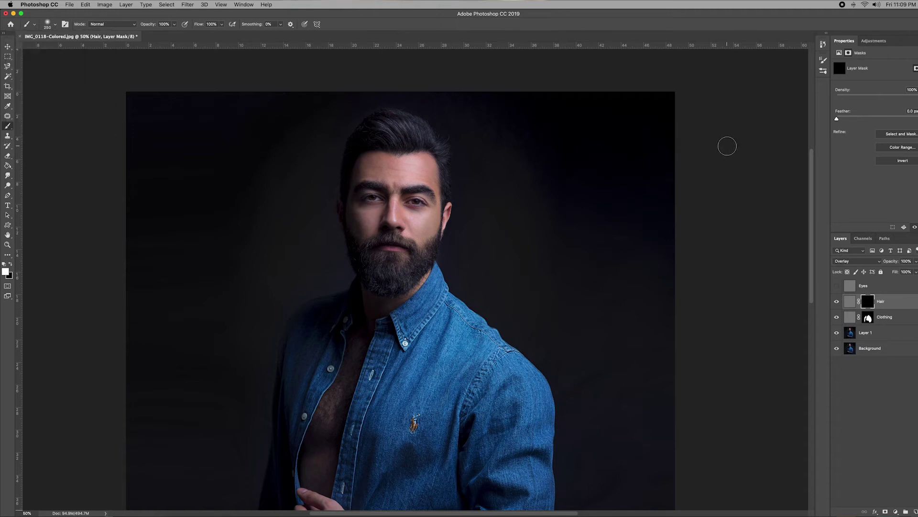
pyautogui.press(']')
pyautogui.moveTo(421, 133)
pyautogui.mouseDown()
pyautogui.moveTo(375, 128)
pyautogui.moveTo(349, 137)
pyautogui.moveTo(330, 180)
pyautogui.mouseUp()
pyautogui.press('h')
pyautogui.press('super+1')
pyautogui.press('b')
pyautogui.press('[')
pyautogui.press('[')
pyautogui.press('[')
pyautogui.press('[')
pyautogui.press('[')
pyautogui.press('[')
pyautogui.moveTo(376, 234)
pyautogui.mouseDown()
pyautogui.moveTo(331, 252)
pyautogui.moveTo(402, 240)
pyautogui.moveTo(427, 258)
pyautogui.moveTo(459, 251)
pyautogui.moveTo(388, 287)
pyautogui.moveTo(335, 268)
pyautogui.moveTo(386, 296)
pyautogui.mouseUp()
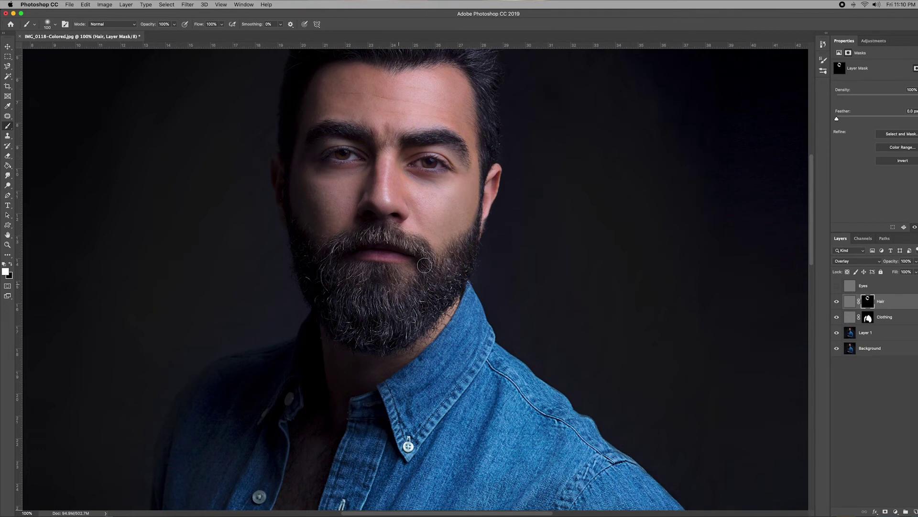
pyautogui.press('[')
pyautogui.press('[')
# Zoom to 100% around the mouth and adjust the brush to 80 px for touch-ups
pyautogui.press('super+minus')
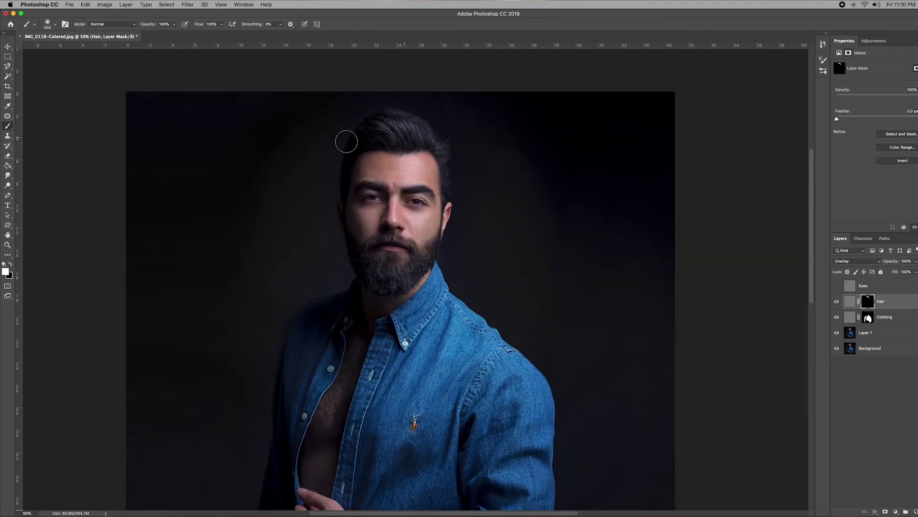
pyautogui.press('h')
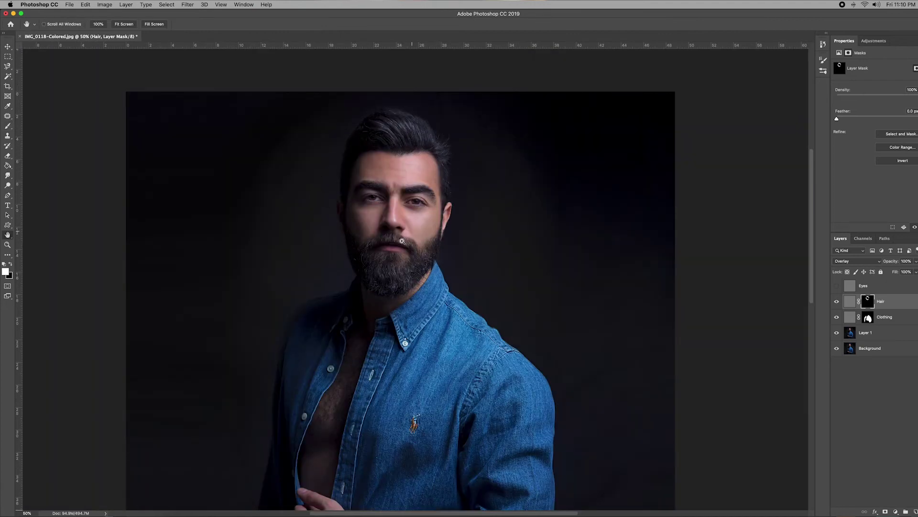
pyautogui.keyDown('super'); pyautogui.click(402, 240); pyautogui.keyUp('super')
pyautogui.press('b')
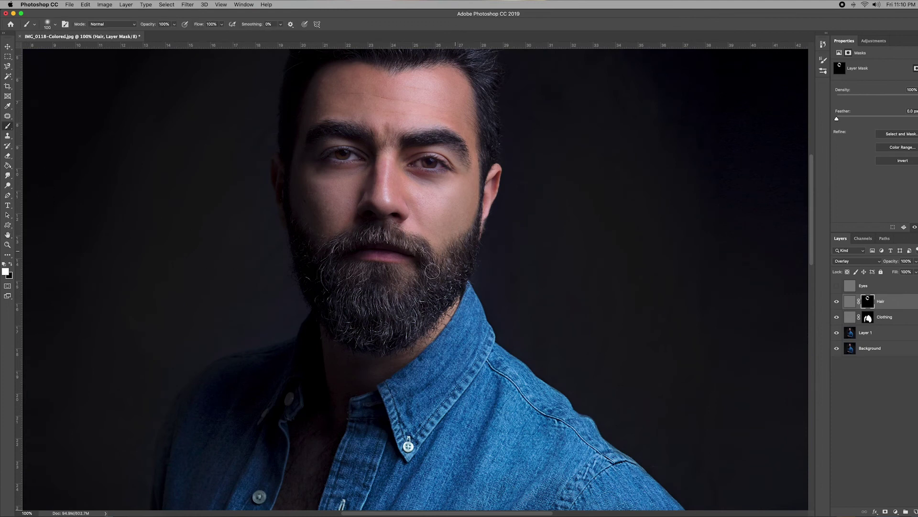
pyautogui.press('[')
pyautogui.press('[')
pyautogui.press('[')
pyautogui.press(']')
pyautogui.press(']')
pyautogui.press(']')
# Toggle the Hair layer's visibility twice to compare the sharpening before and after
pyautogui.click(837, 302)
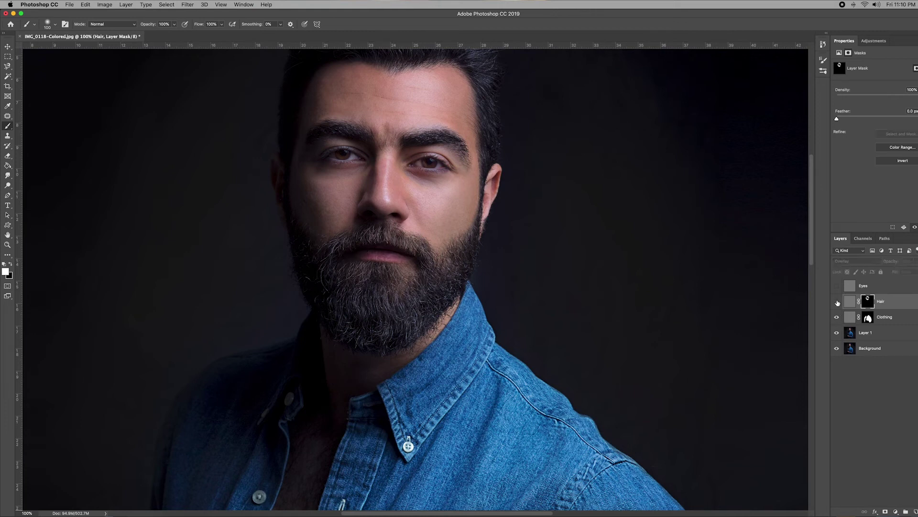
pyautogui.click(838, 302)
pyautogui.click(838, 302)
pyautogui.click(837, 303)
# Show and select the Eyes layer, then add a layer mask inverted to black
pyautogui.click(838, 287)
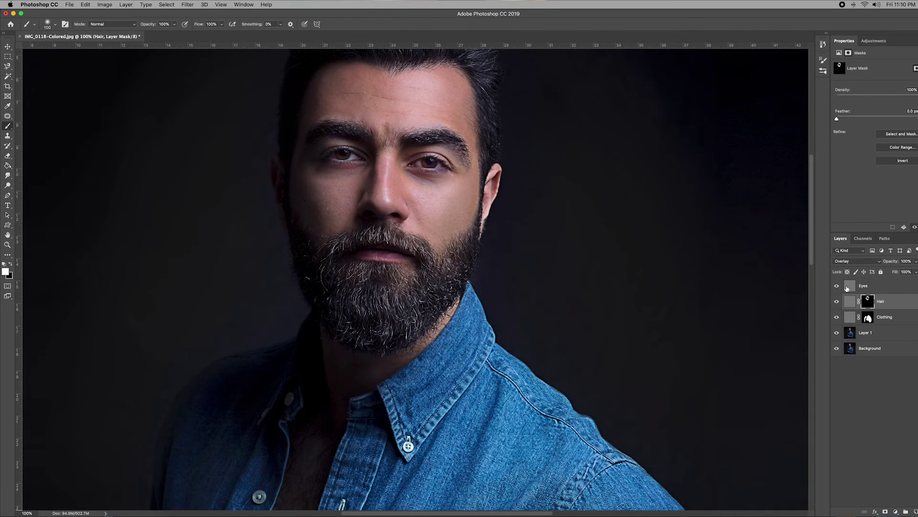
pyautogui.click(878, 286)
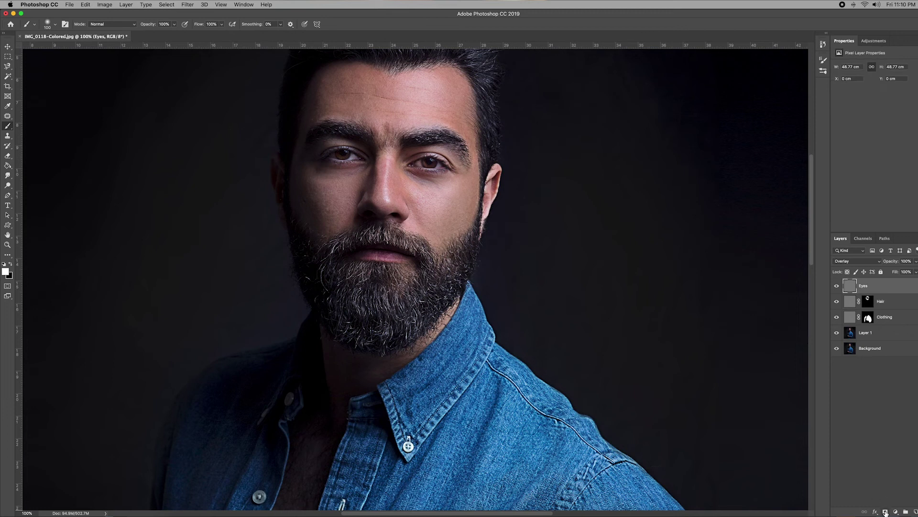
pyautogui.click(886, 512)
pyautogui.press('super+i')
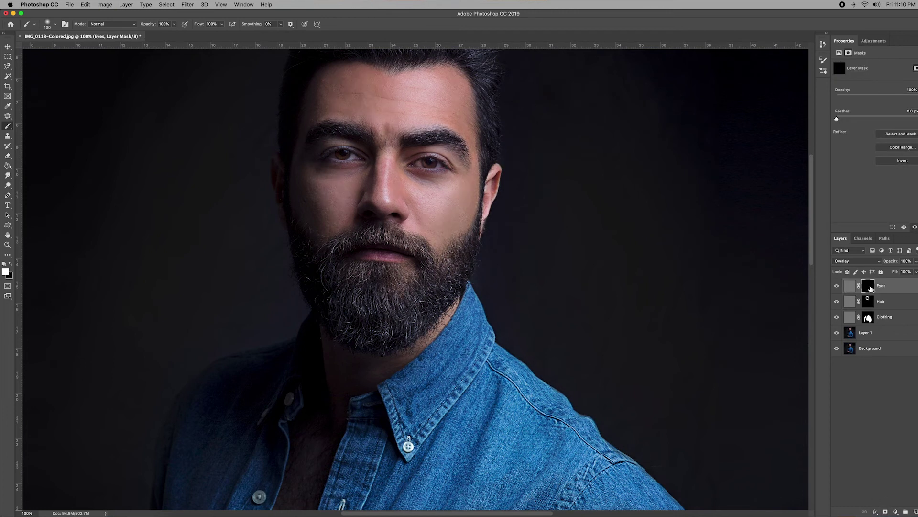
# Zoom to 200% on the eyes and paint the left iris with a 100 px brush
pyautogui.press('h')
pyautogui.moveTo(399, 193); pyautogui.dragTo(393, 252)
pyautogui.press('super+plus')
pyautogui.press('b')
pyautogui.press('[')
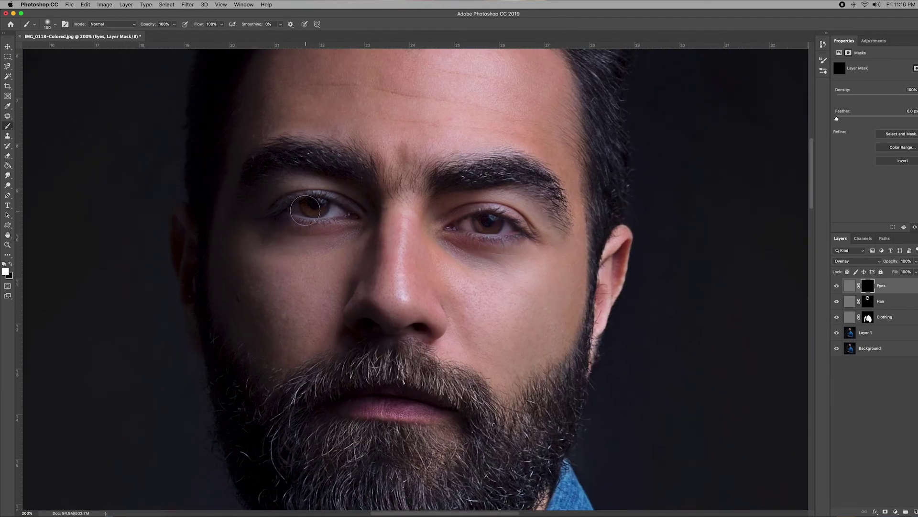
pyautogui.press(']')
pyautogui.moveTo(309, 209); pyautogui.dragTo(343, 215)
pyautogui.press('[')
pyautogui.click(168, 25)
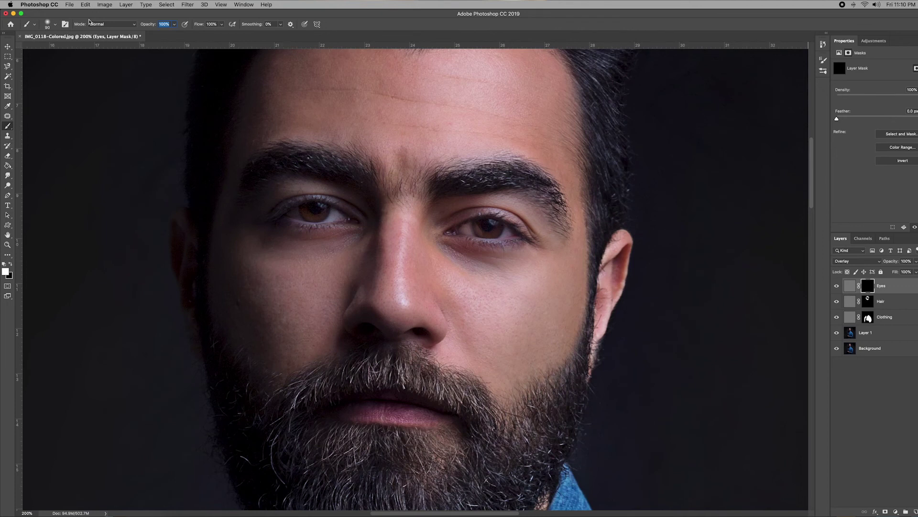
# Set the brush opacity and flow both to 80%
pyautogui.press('Tab')
pyautogui.write('80')
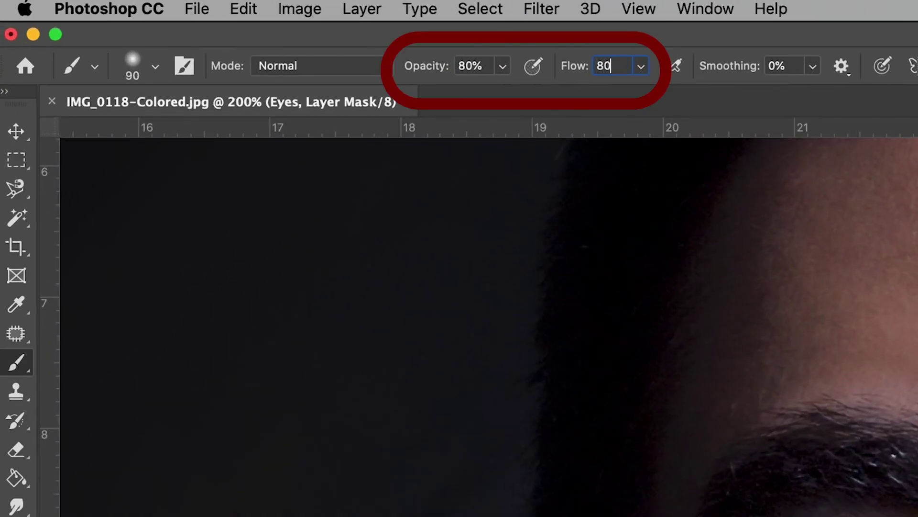
pyautogui.press('Return')
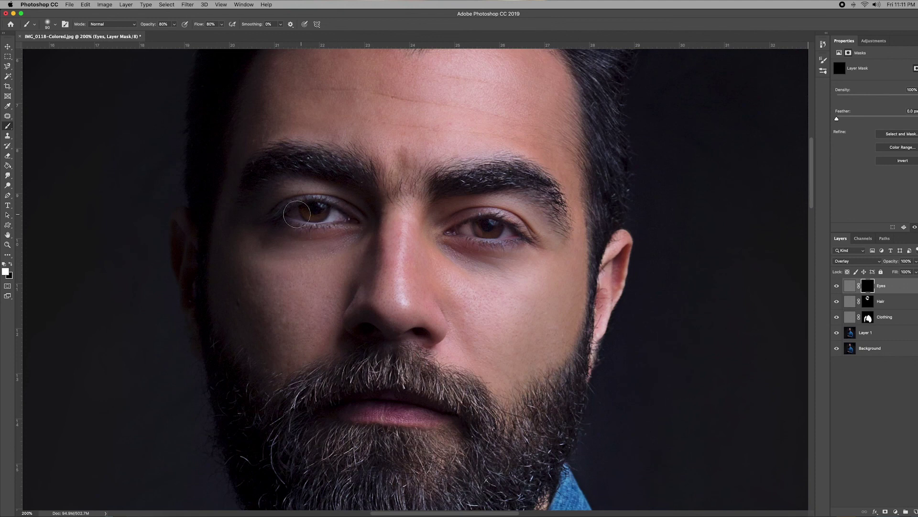
# Paint over the left and right eyes on the Eyes mask, then hide Eyes to compare
pyautogui.moveTo(297, 214)
pyautogui.mouseDown()
pyautogui.moveTo(348, 214)
pyautogui.moveTo(280, 214)
pyautogui.mouseUp()
pyautogui.moveTo(450, 228)
pyautogui.mouseDown()
pyautogui.moveTo(523, 233)
pyautogui.moveTo(460, 230)
pyautogui.moveTo(506, 229)
pyautogui.mouseUp()
pyautogui.click(839, 289)
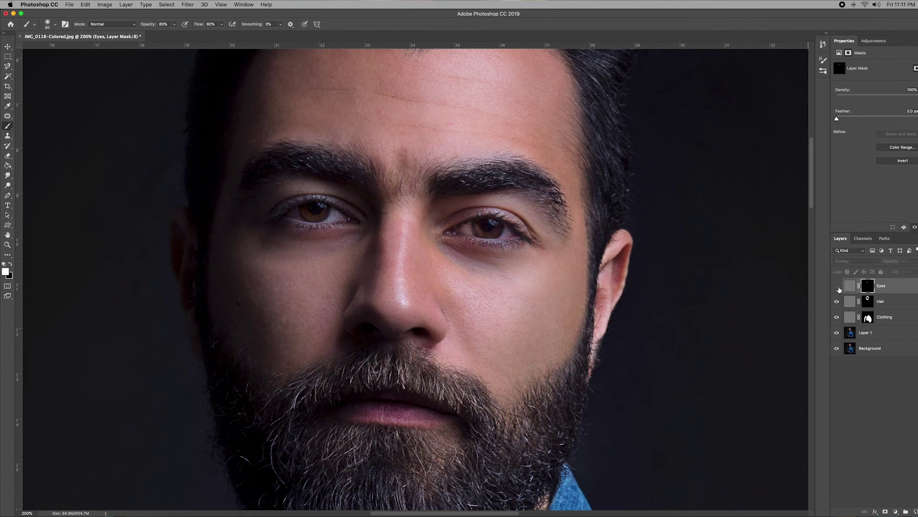